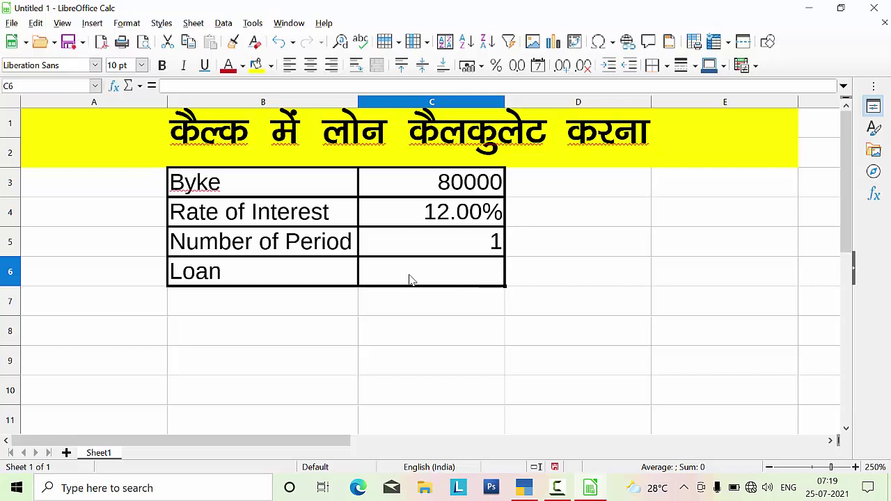
Start the Loan formula as =pmt(C4/12, using the 12.00% interest in C4 as the monthly rate.
type("=")
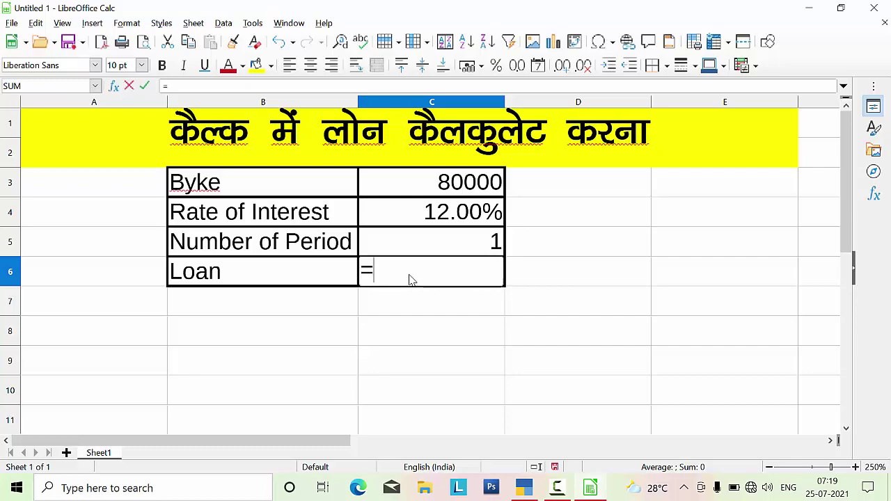
type("pm")
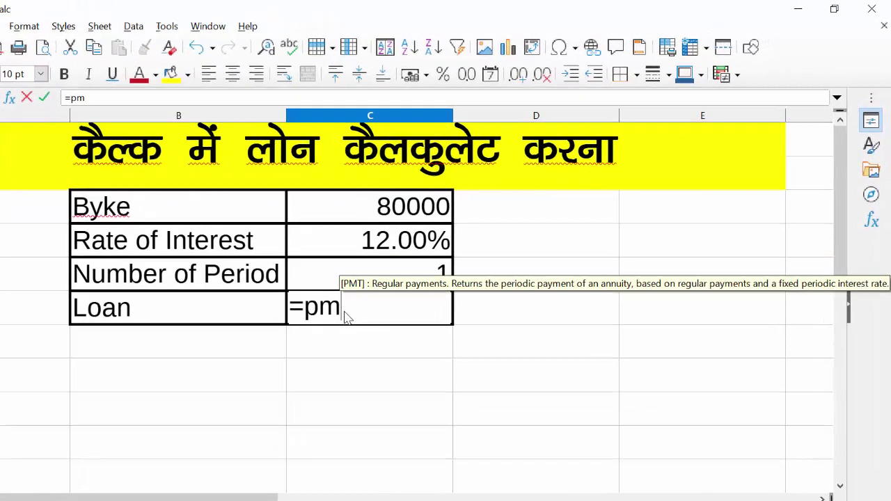
type("t")
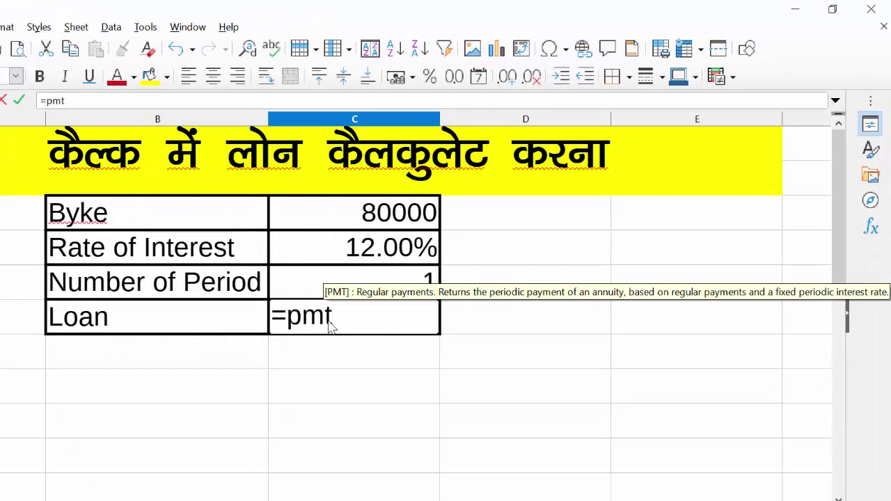
type("(")
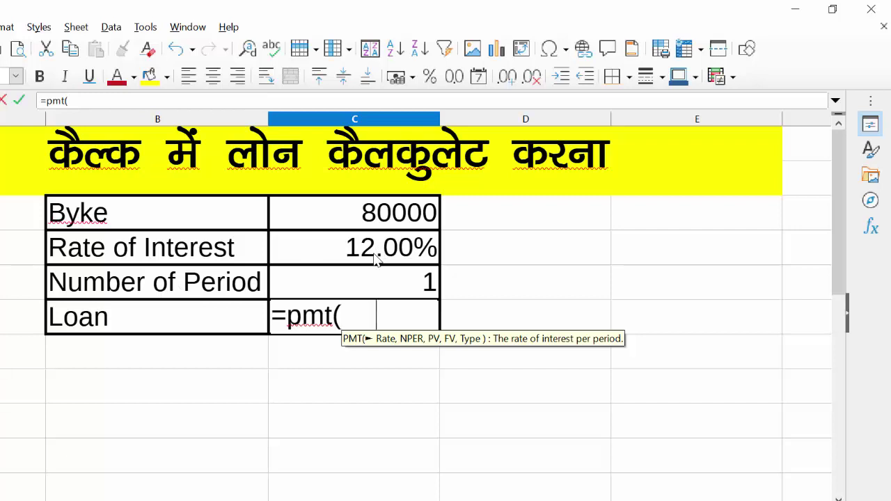
left_click(376, 259)
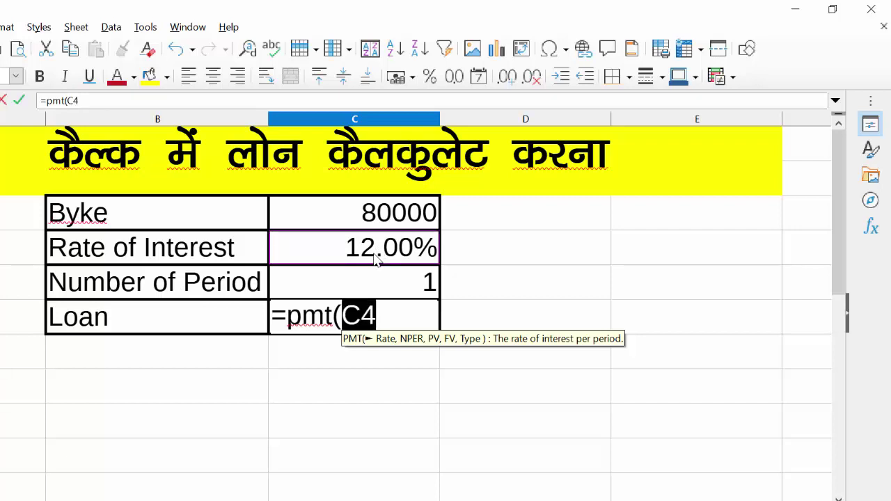
left_click(390, 318)
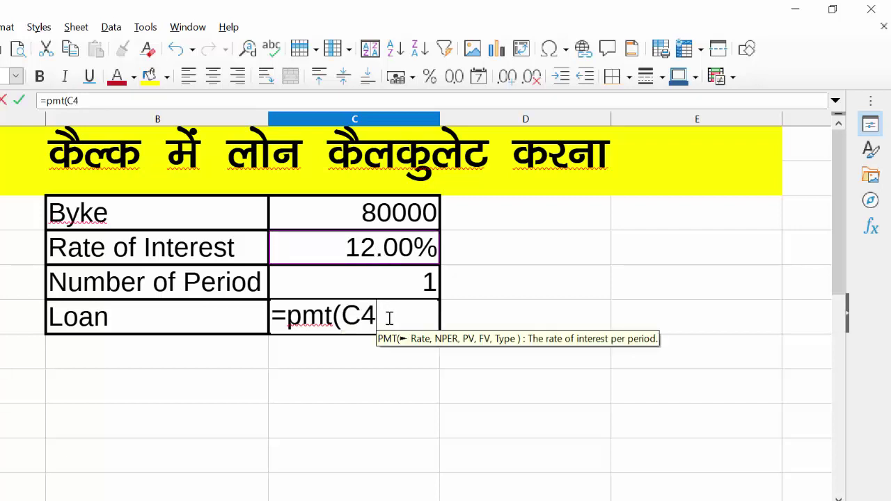
type("/12")
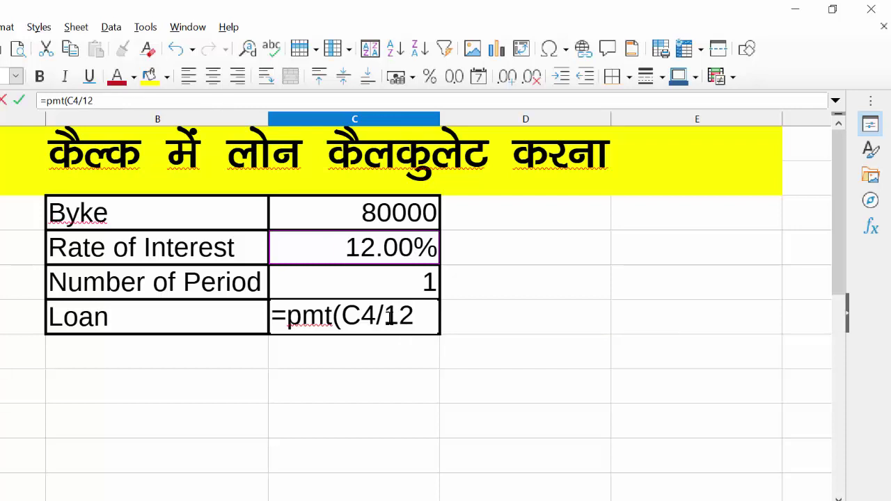
type(",")
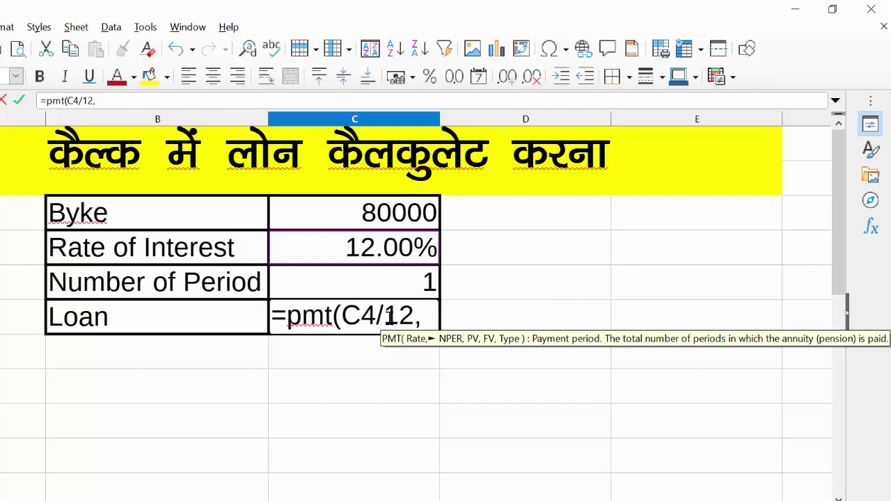
Add C5*12 as the number-of-periods argument, making the formula =pmt(C4/12,C5*12,.
left_click(406, 289)
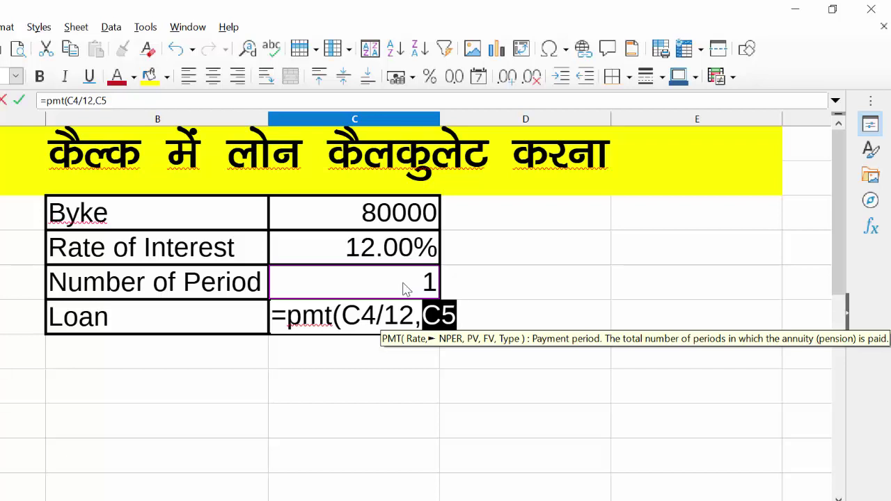
type("*12")
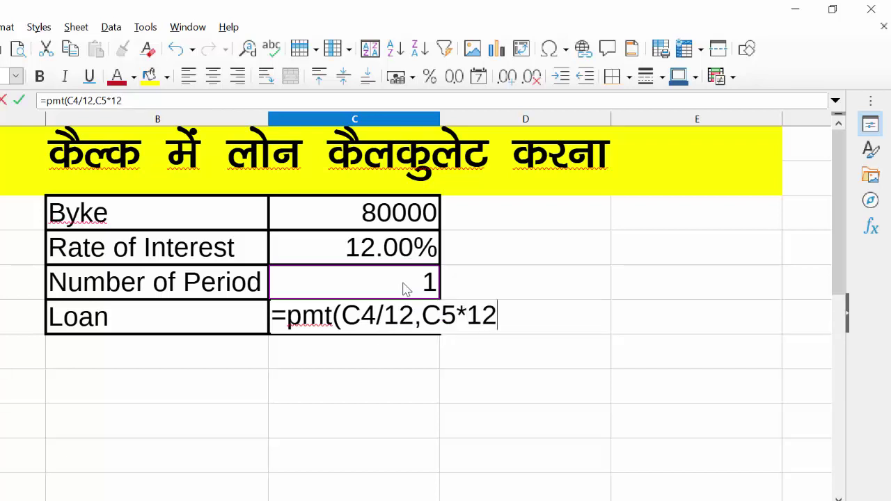
type(",")
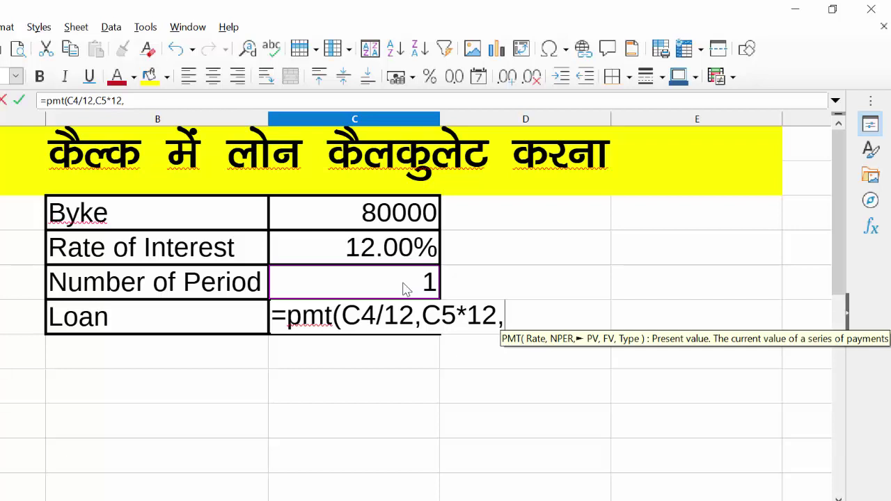
Complete the formula as =pmt(C4/12,C5*12,C3-20000,0), giving a monthly payment of -₹5,330.93.
left_click(385, 219)
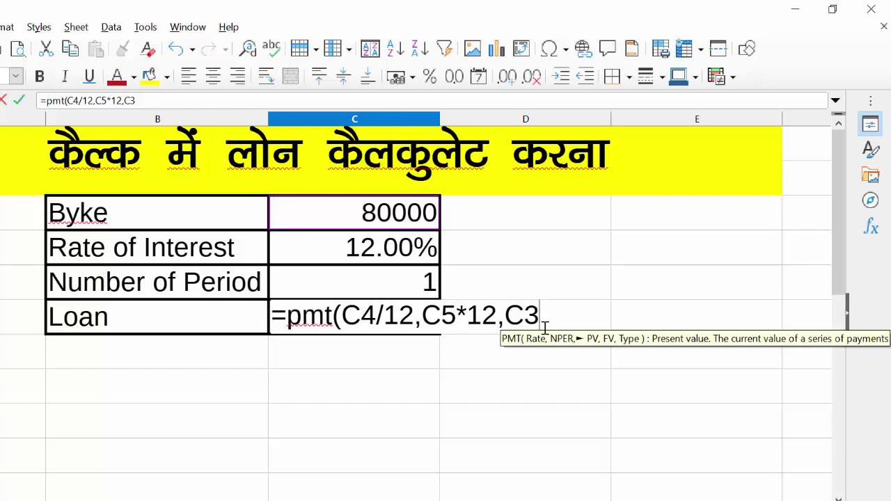
type("-")
type("2 00")
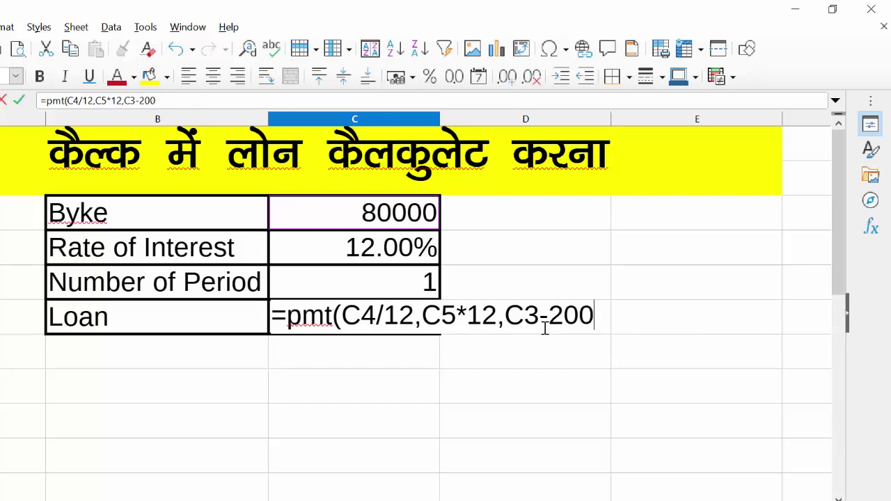
type("00")
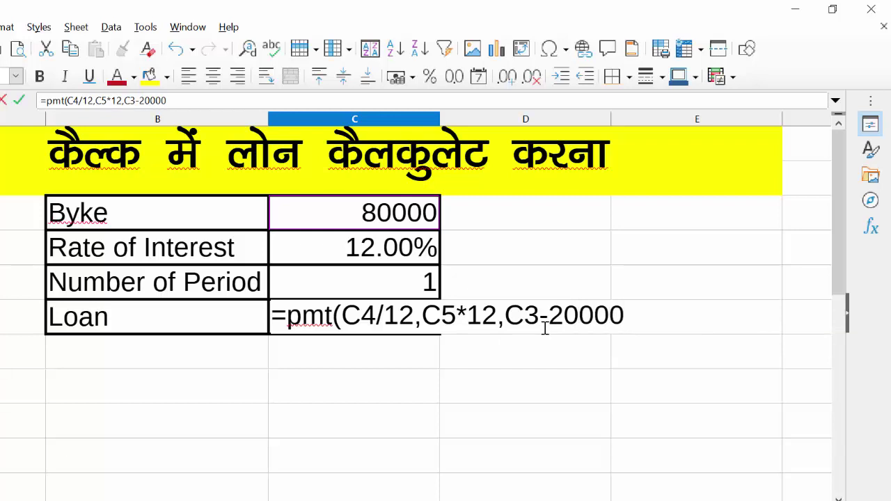
type(")")
key("BackSpace")
type(",")
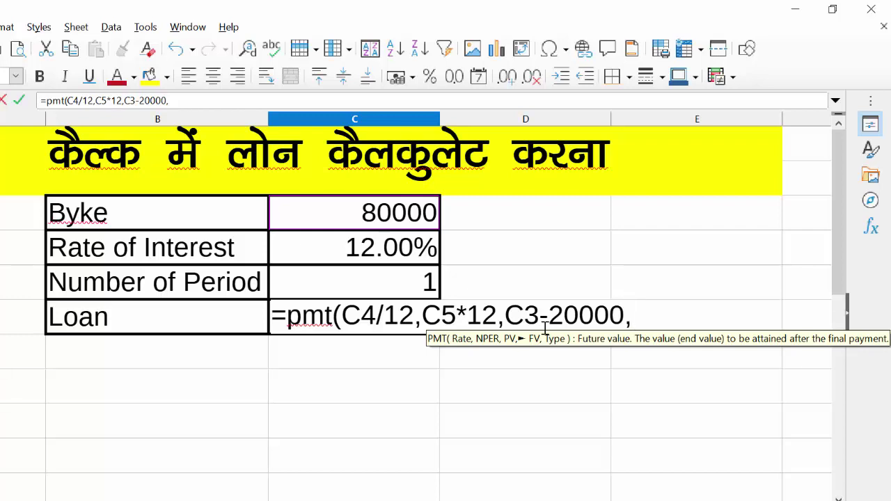
type("0")
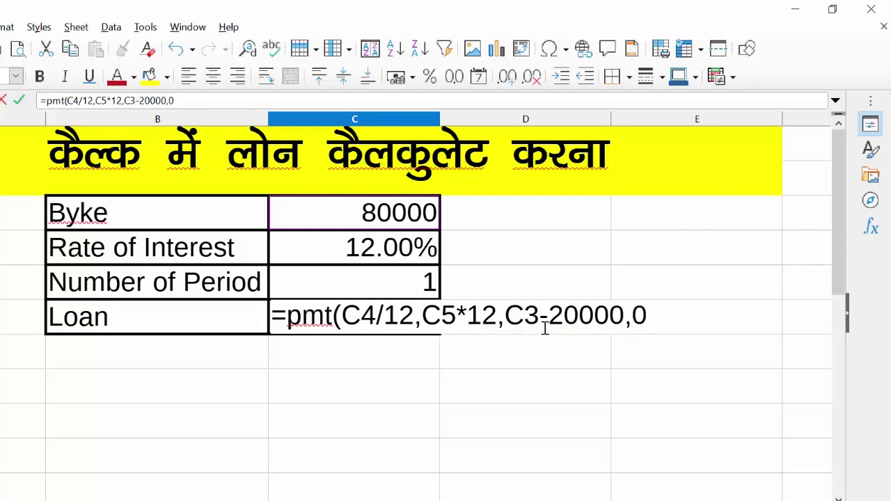
type(")")
key("Return")
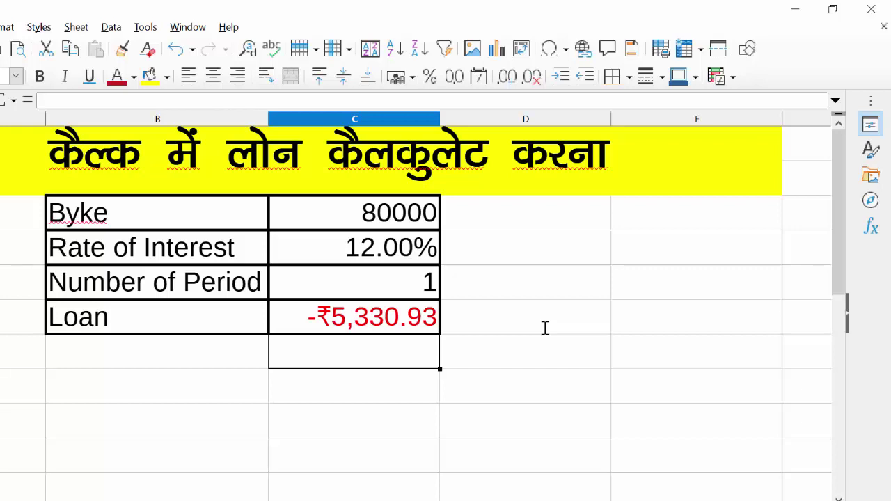
Change the Loan formula's last argument to 1, giving =PMT(C4/12,C5*12,C3-20000,1) and -₹5,331.01.
left_click(362, 318)
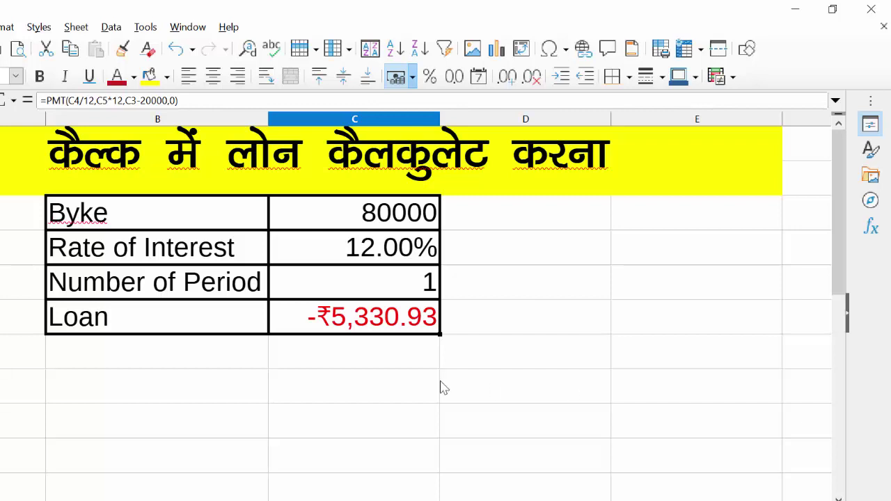
key("F2")
key("BackSpace")
key("BackSpace")
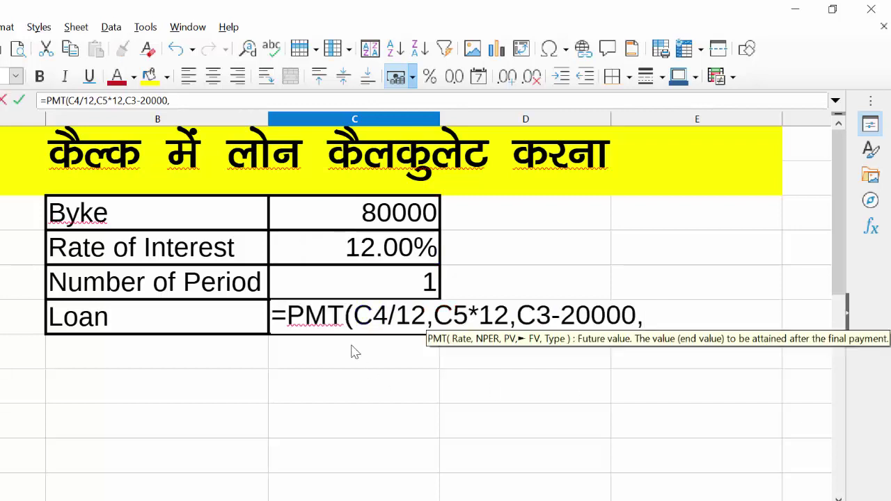
type("1")
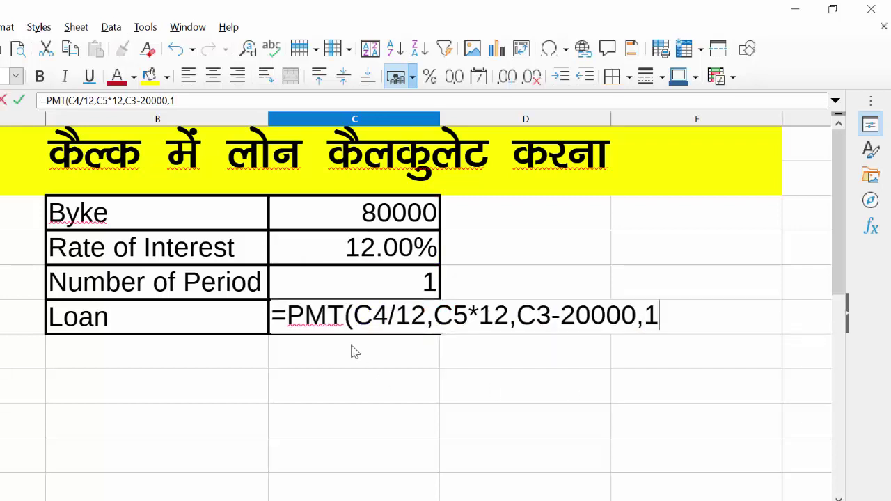
type(")")
key("Return")
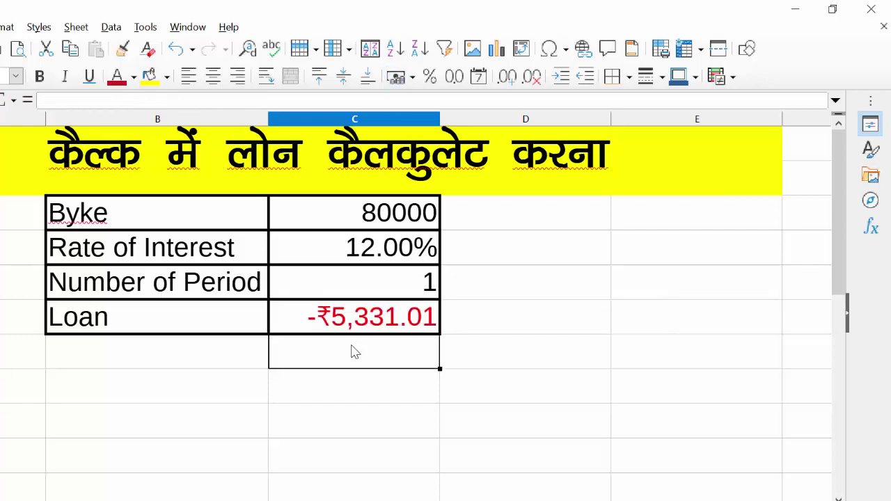
Undo the payment-type change, then re-enter payment type 1 in the Loan PMT formula.
left_click(371, 326)
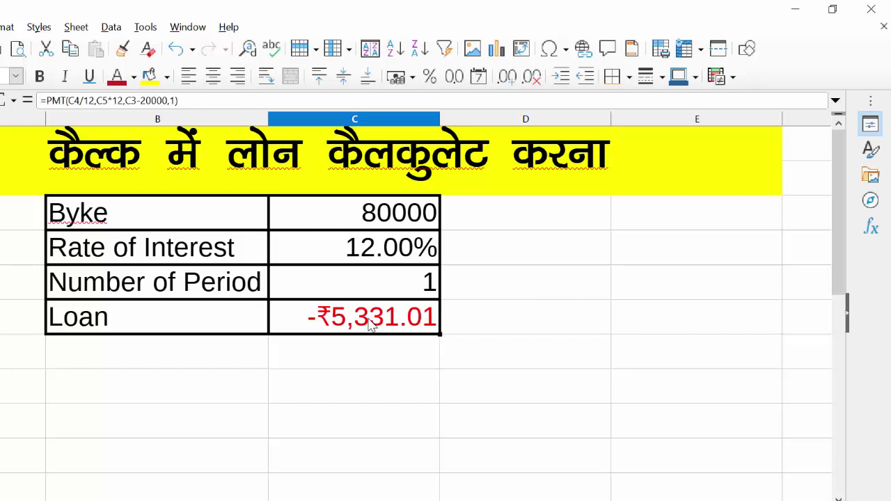
key("ctrl+z")
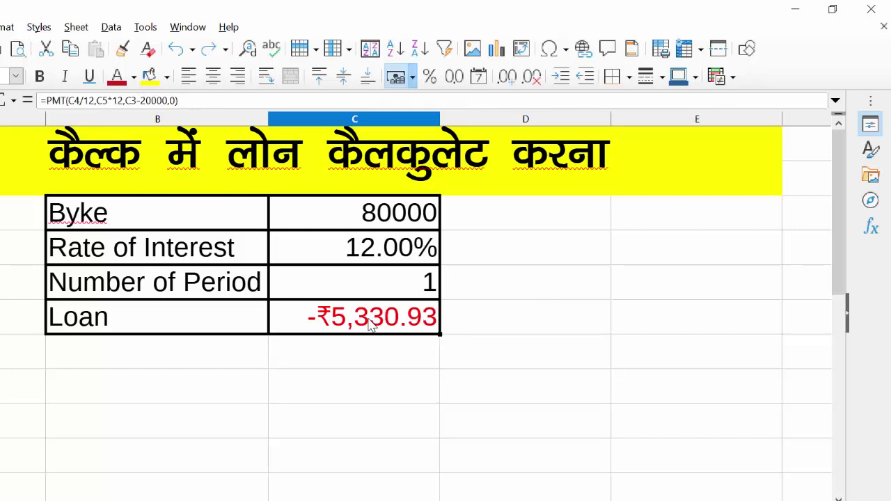
key("F2")
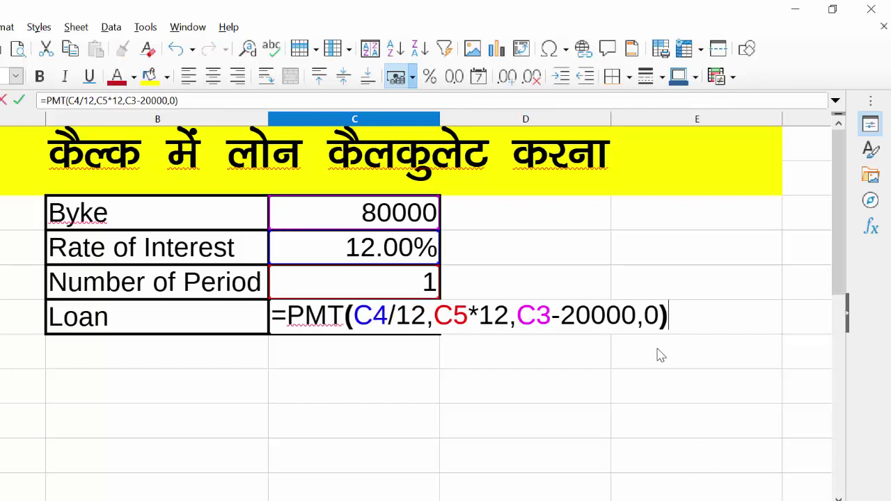
left_click(659, 317)
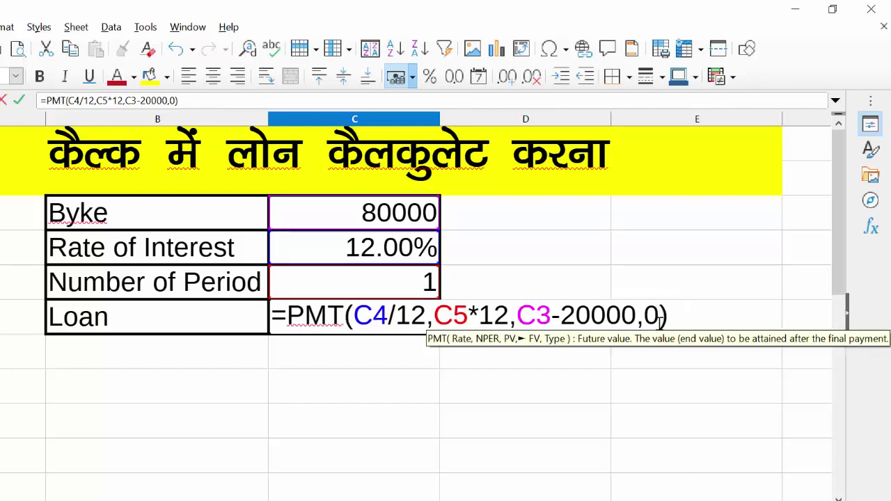
key("BackSpace")
type("1")
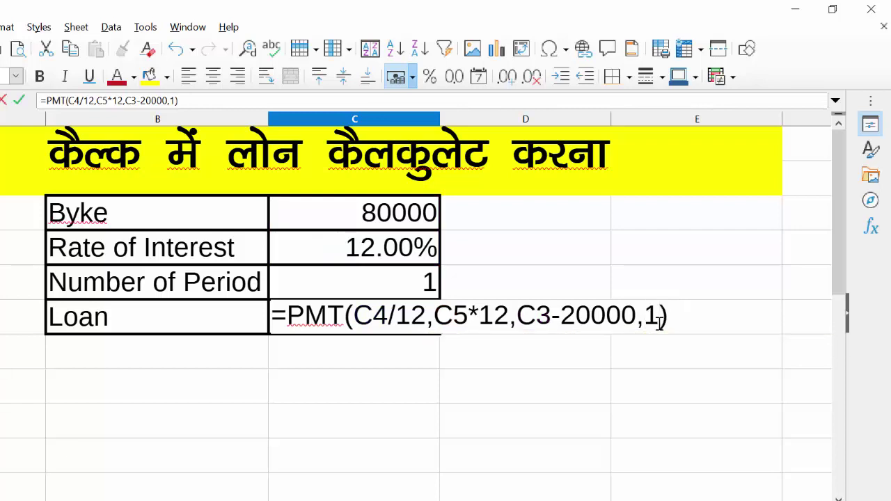
key("Return")
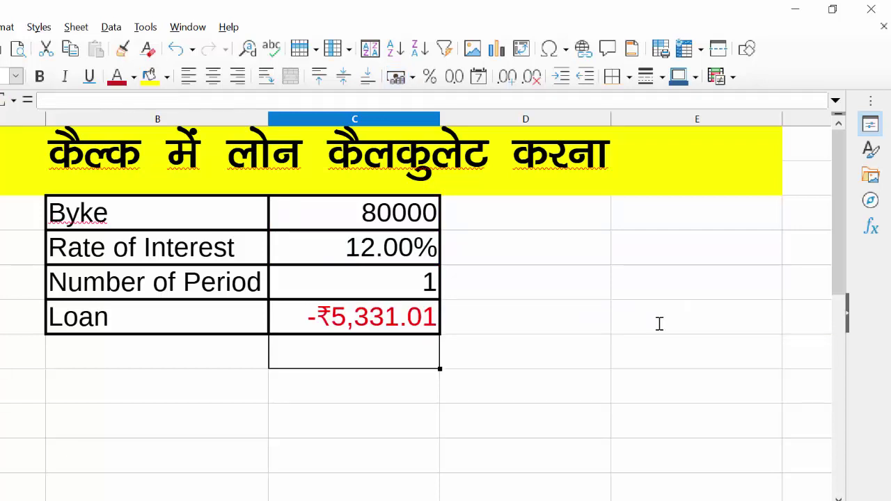
Set the PMT formula's last argument back to 0, restoring the -₹5,330.93 payment.
left_click(411, 318)
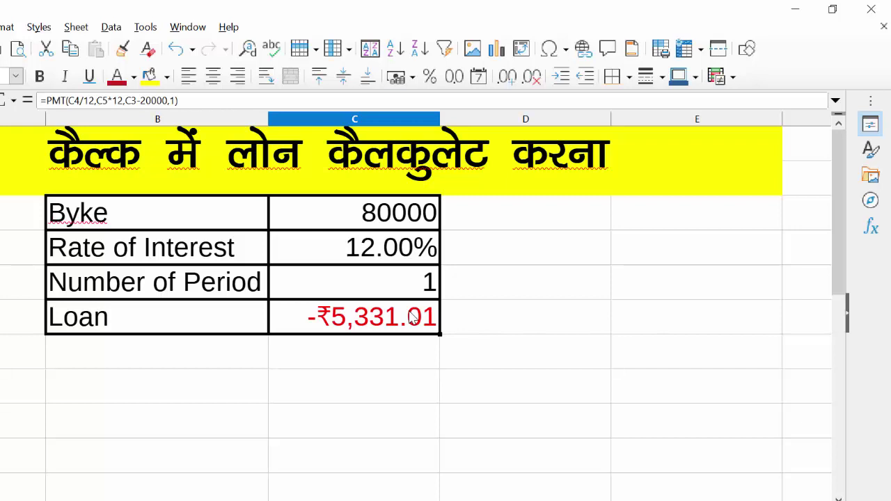
key("F2")
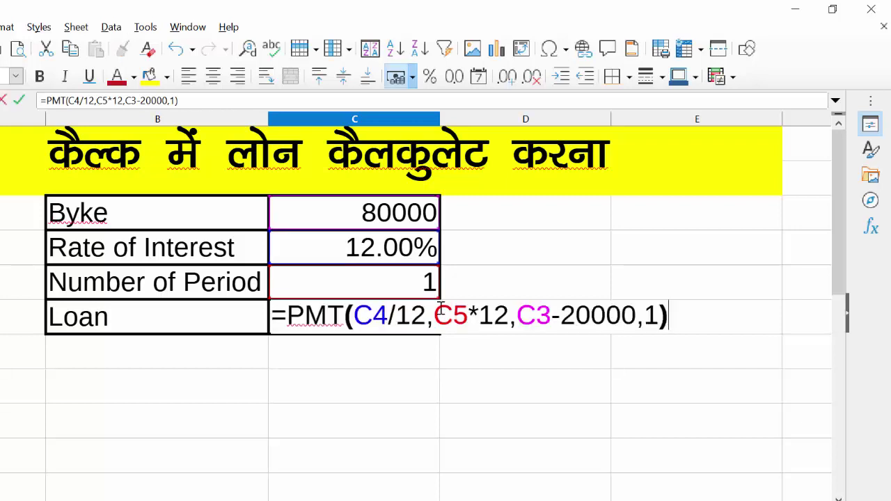
key("Left")
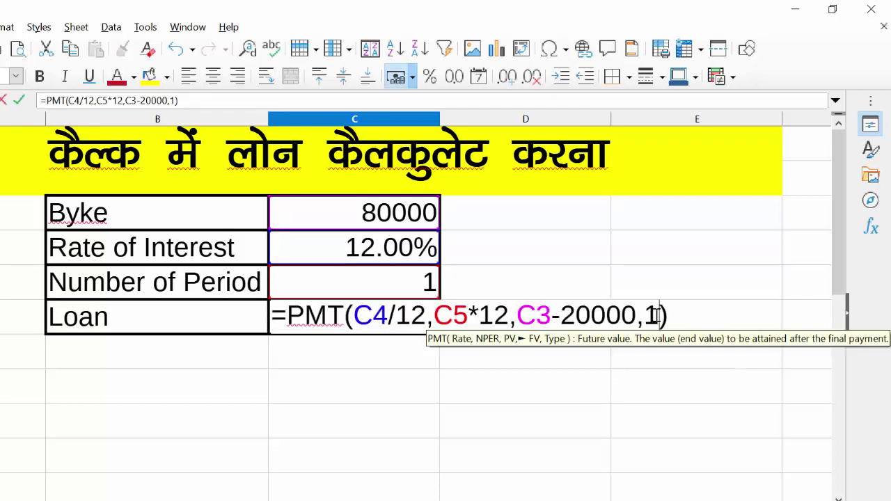
key("Delete")
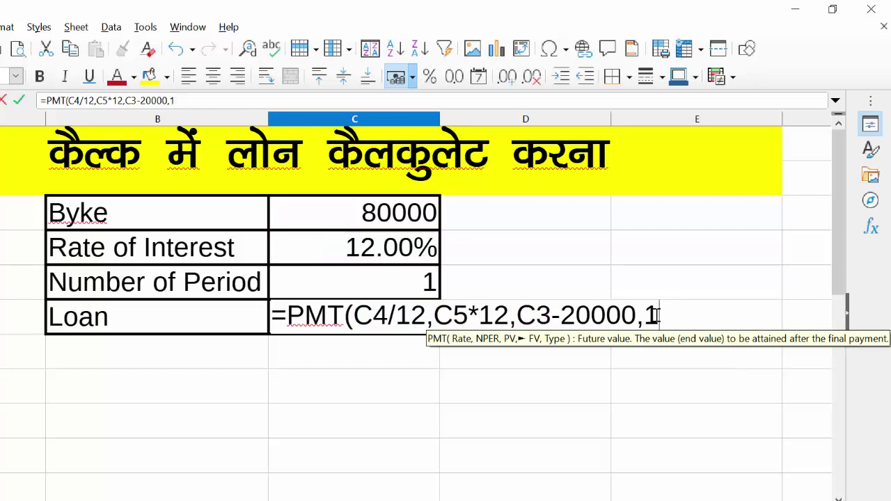
key("BackSpace")
type("0)")
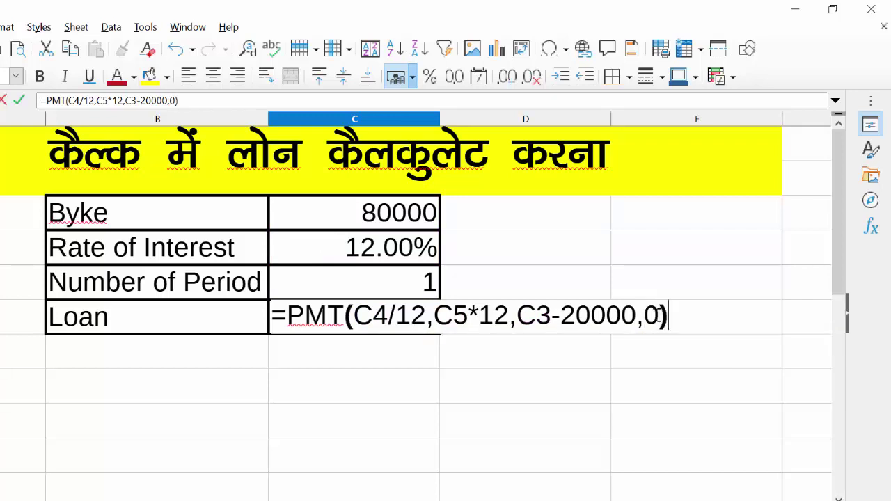
key("Return")
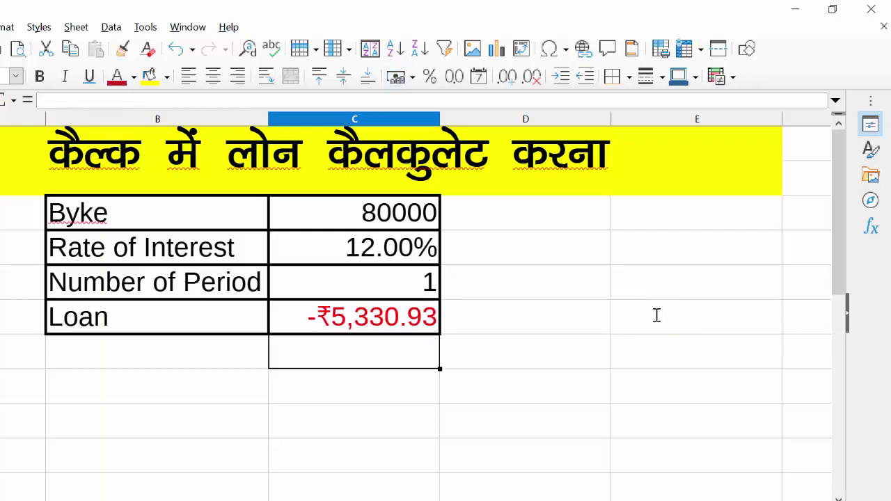